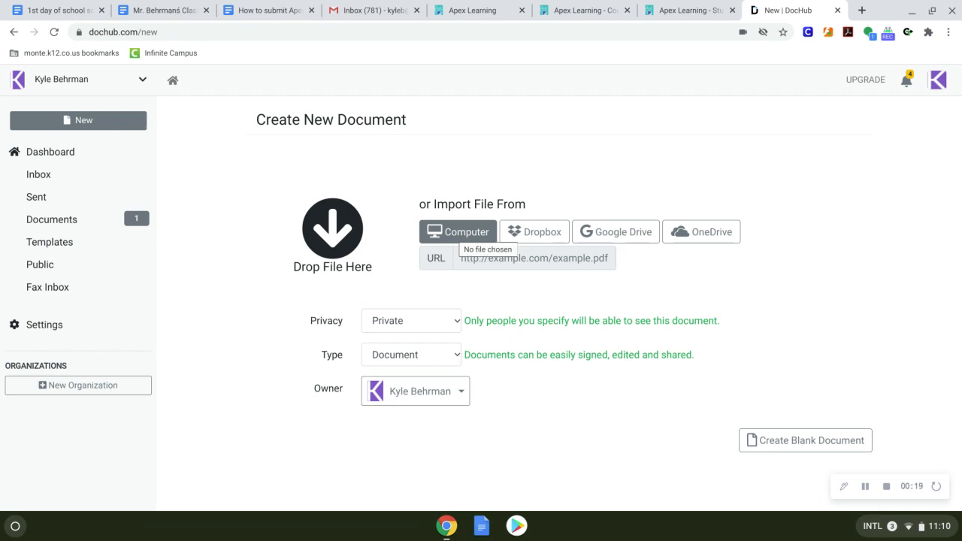
Import the recent file "Apex Learning - Study Sheet1.1.1.pdf" from the computer as a new document
left_click(452, 232)
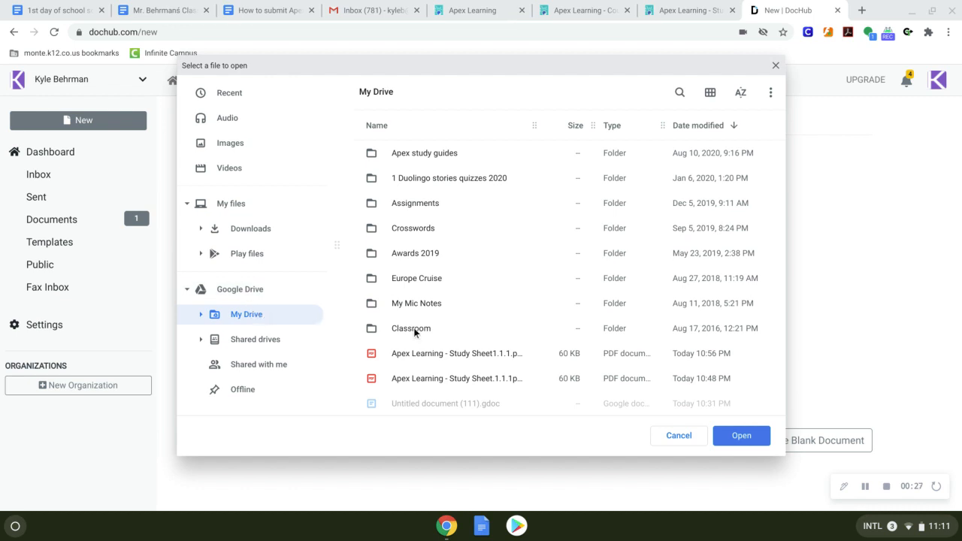
left_click(236, 95)
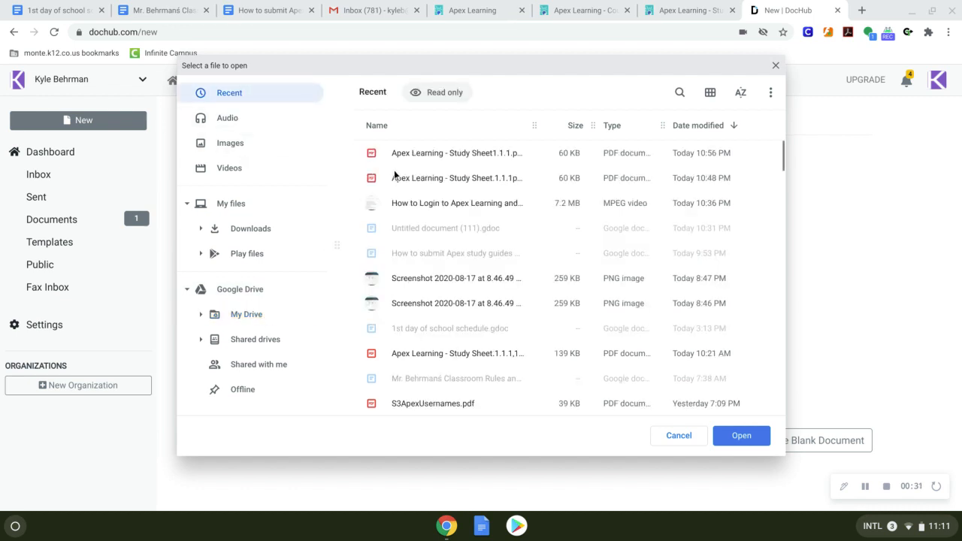
left_click(440, 153)
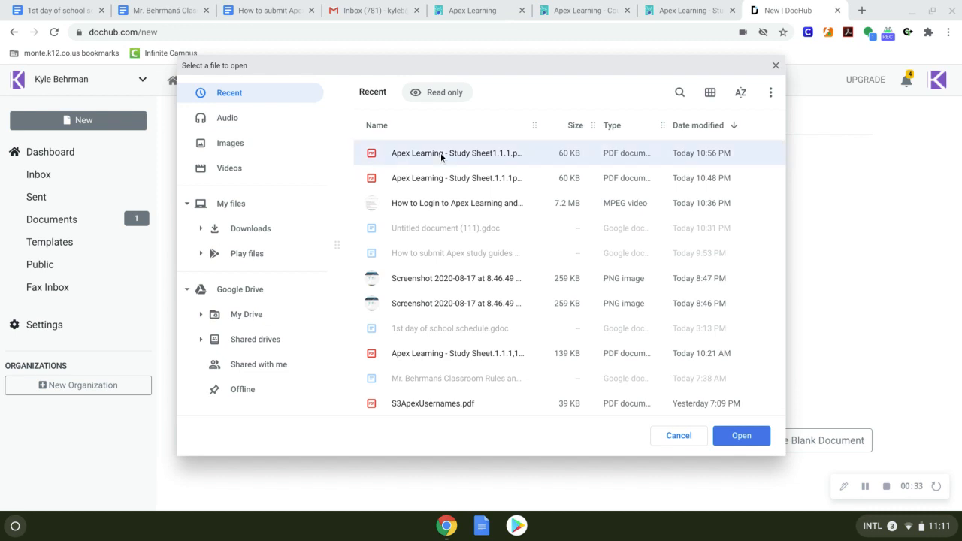
left_click(734, 442)
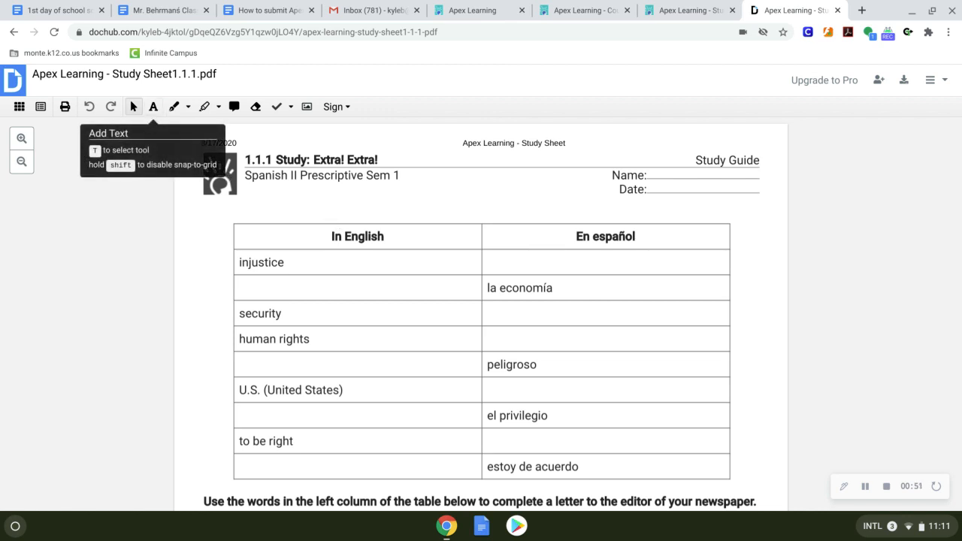
Activate the Add Text tool and set the text color to light blue #3B8FF7
key("t")
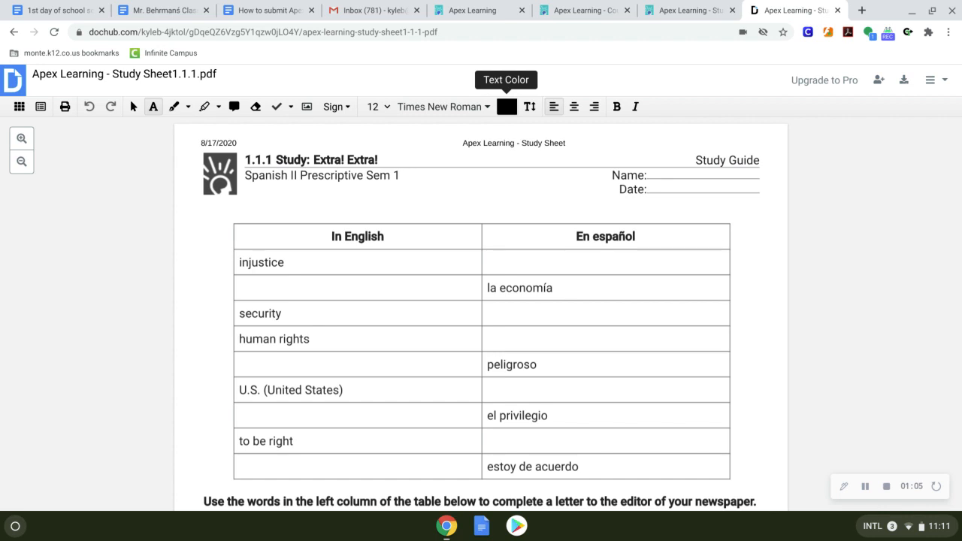
left_click(506, 109)
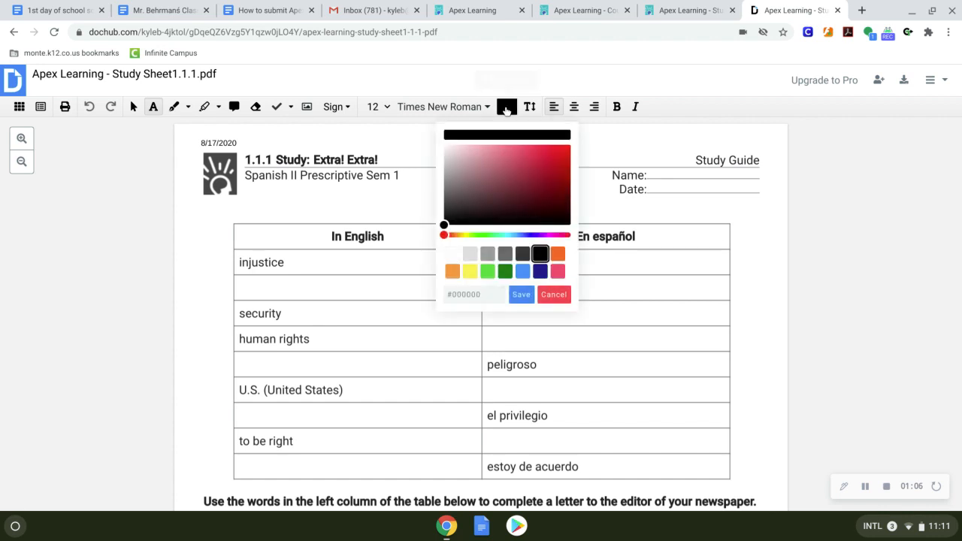
left_click(524, 277)
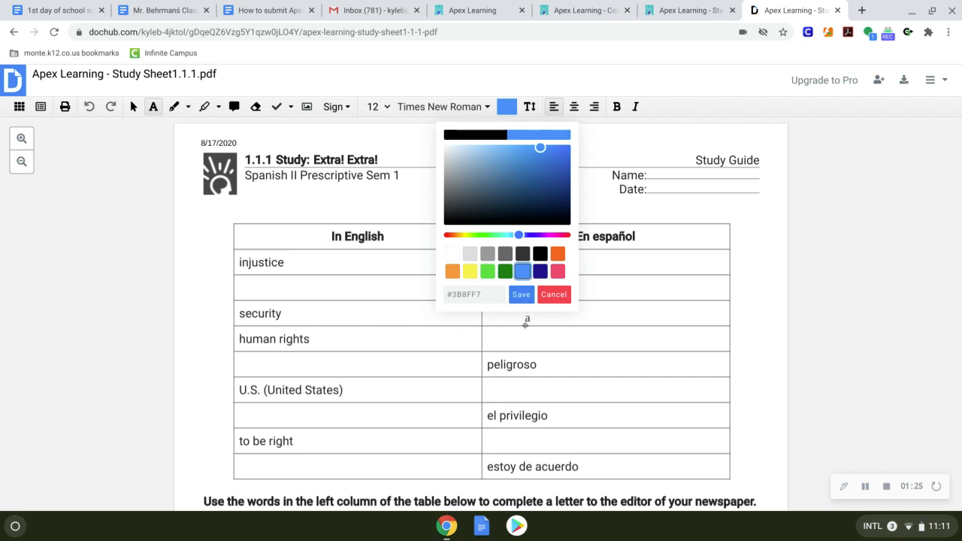
left_click(521, 296)
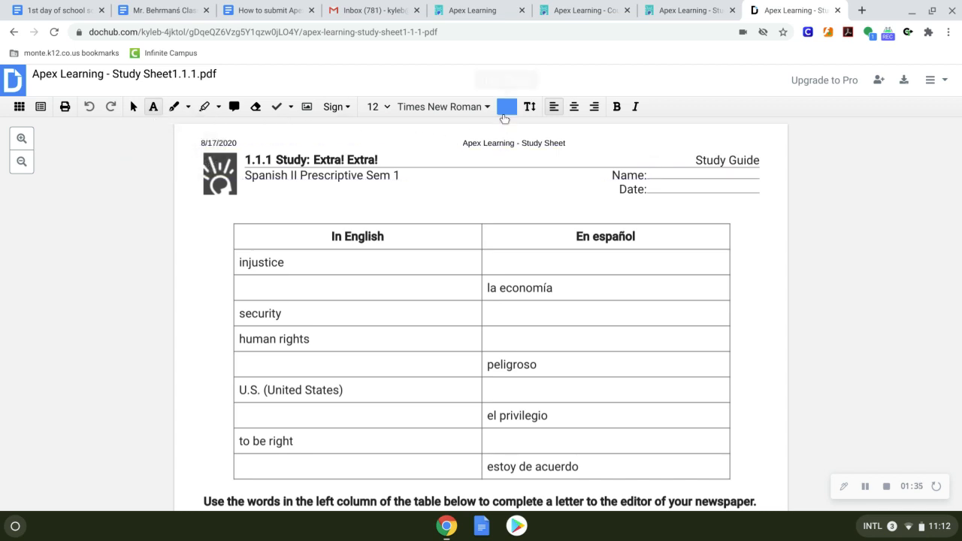
Add the teacher's name as text on the Name line and adjust its placement
left_click(652, 175)
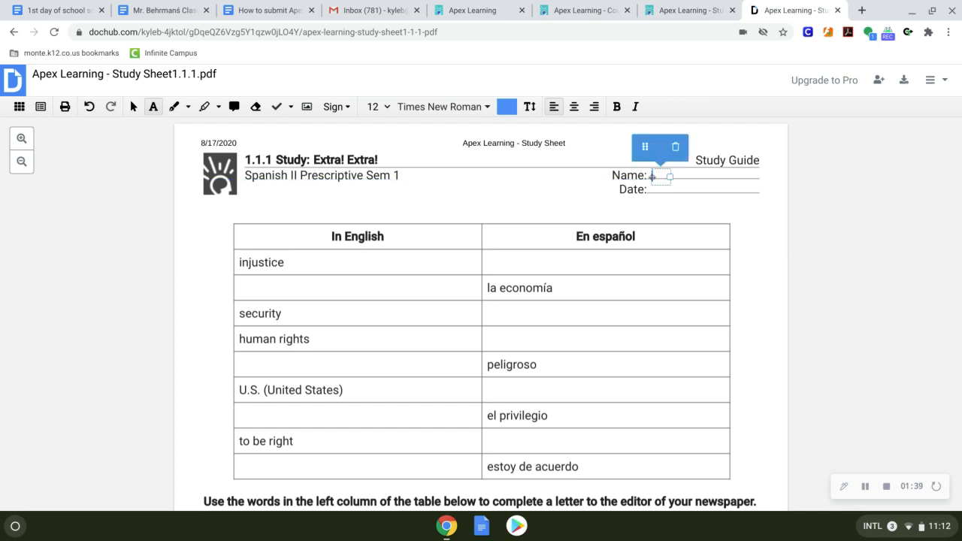
type("Mr. Behrman")
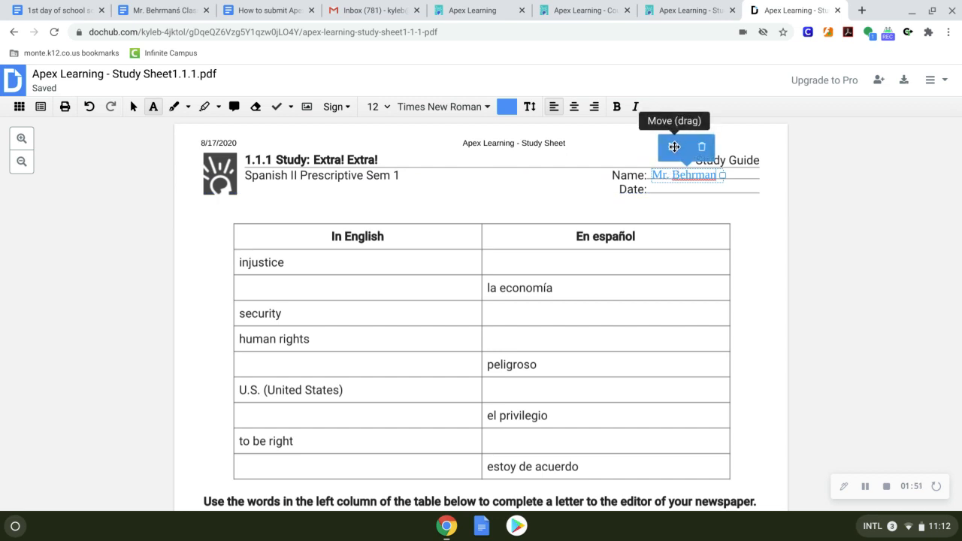
mouse_move(673, 144)
left_mouse_down()
mouse_move(668, 136)
mouse_move(671, 146)
left_mouse_up()
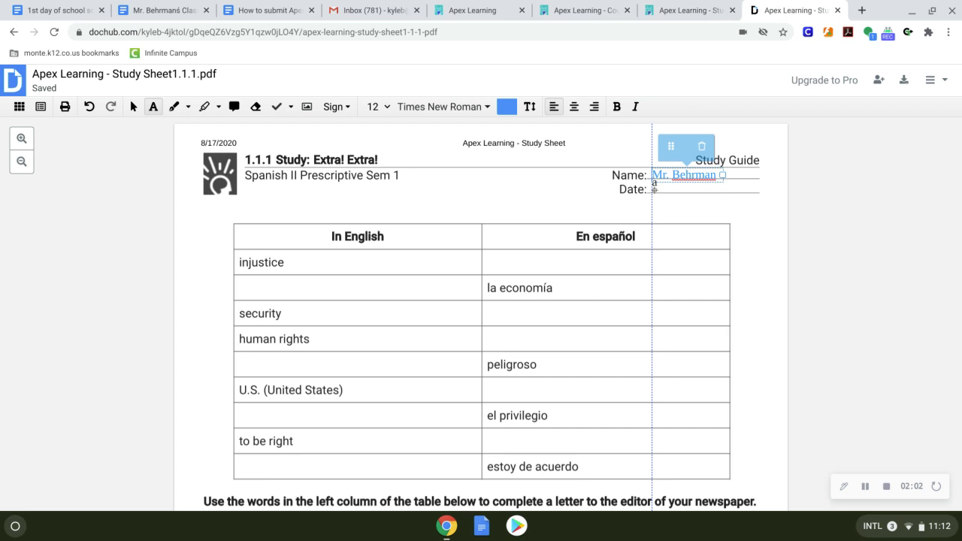
Add the date 8/17/20 as text and move it down onto the Date line
left_click(654, 190)
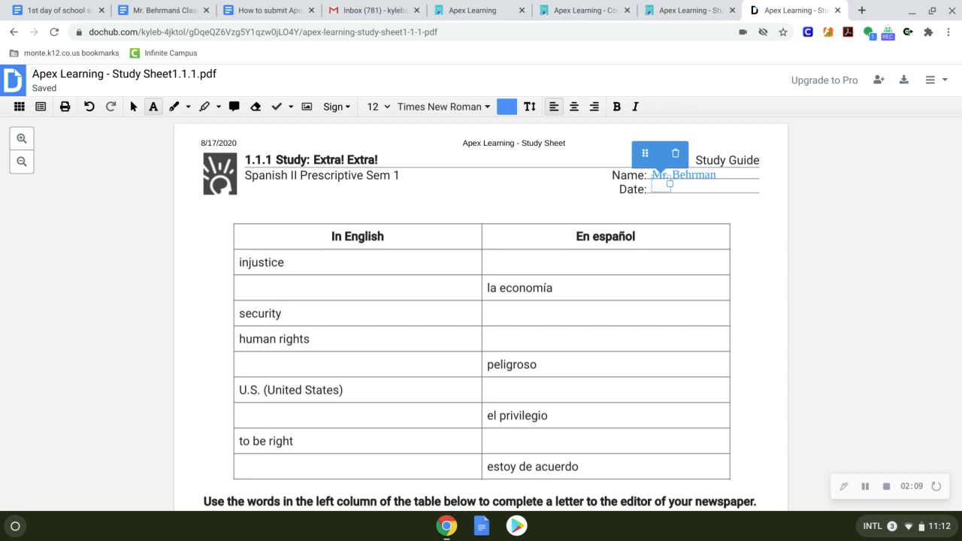
type("8")
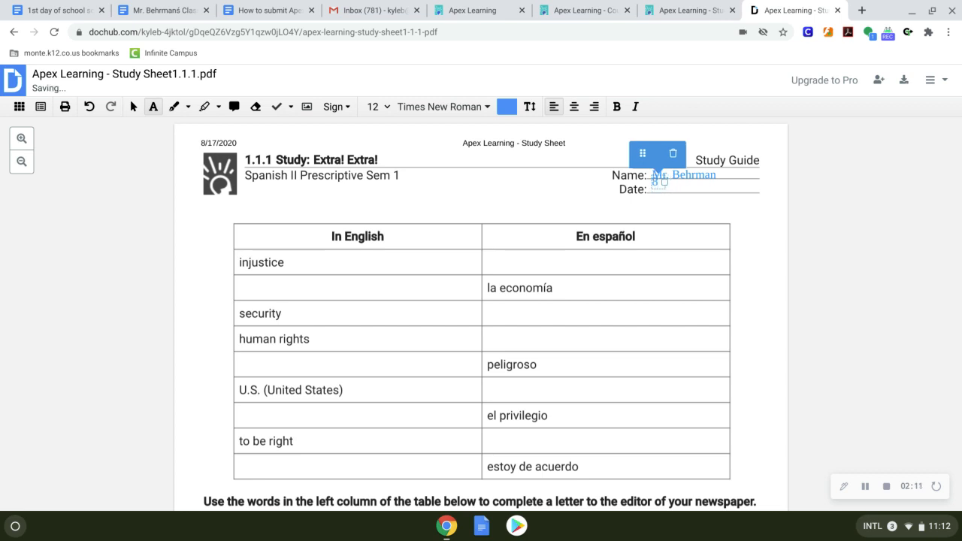
type("/17/")
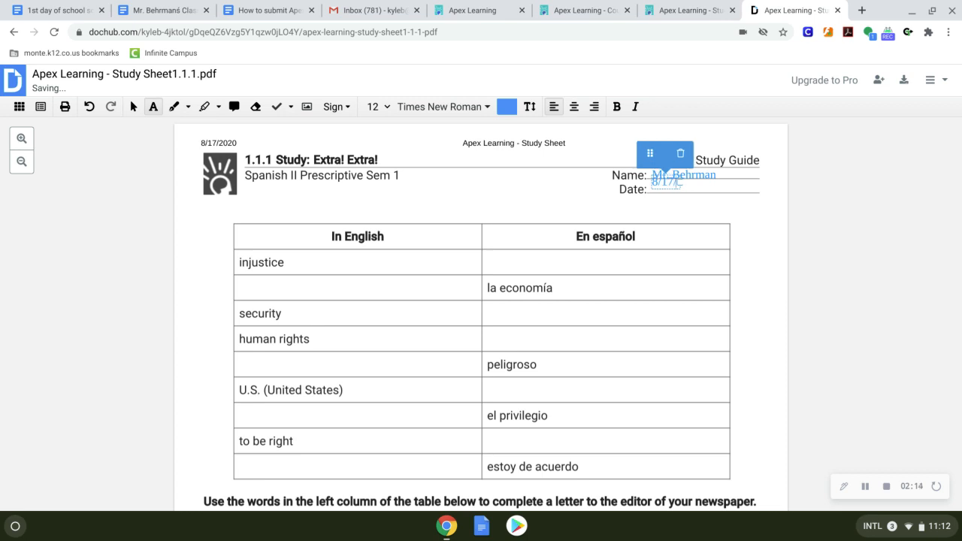
type("20")
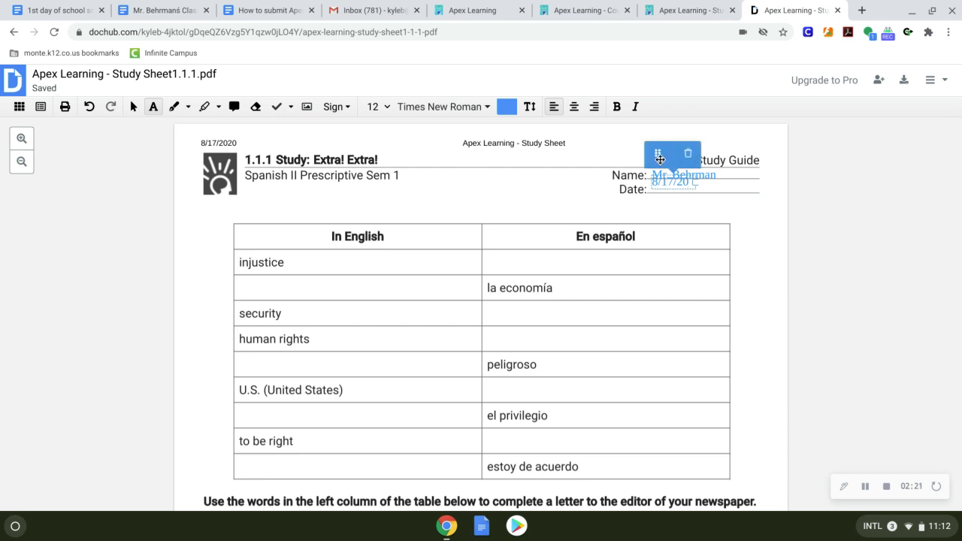
left_click_drag(658, 155, 657, 164)
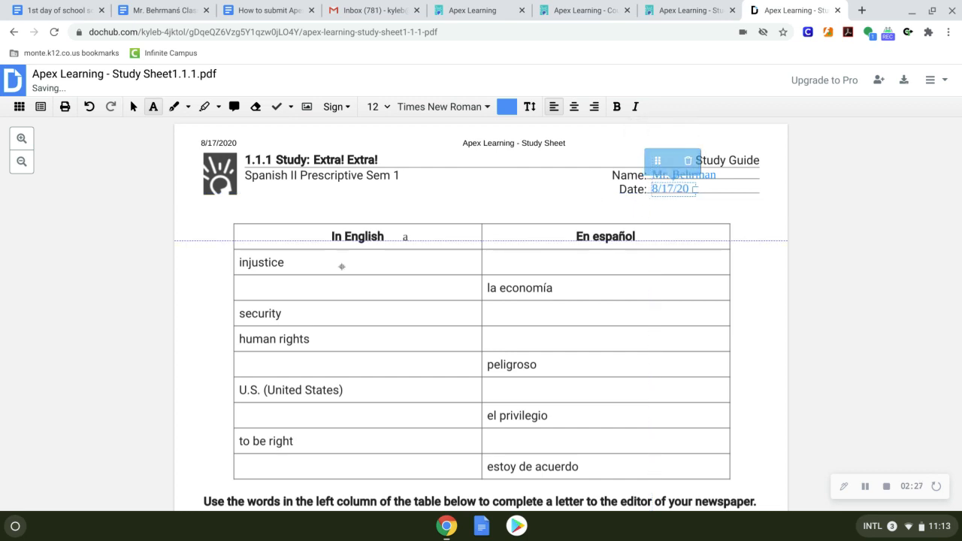
Place an empty text box in the "En español" cell beside "injustice" and look over the rest of the worksheet
left_click(501, 263)
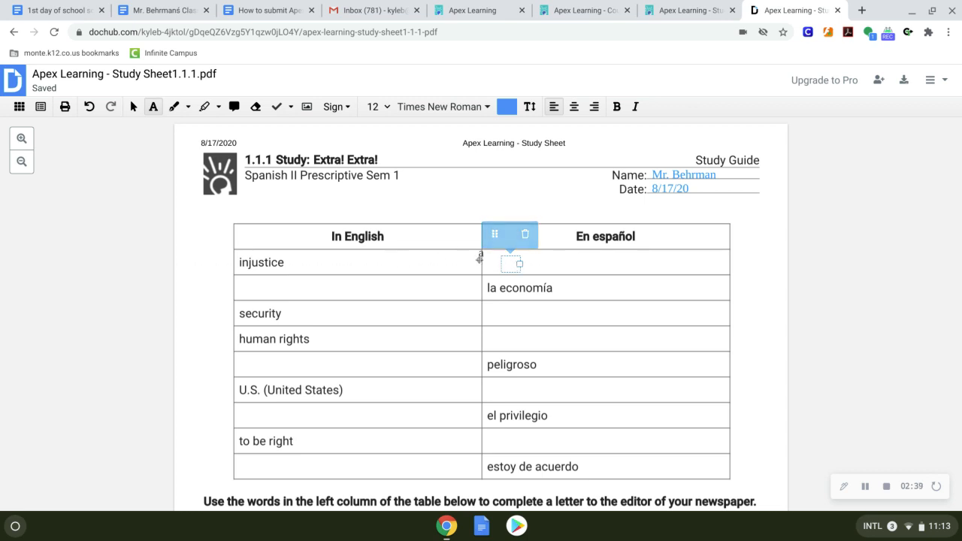
scroll(479, 260, "down", 4)
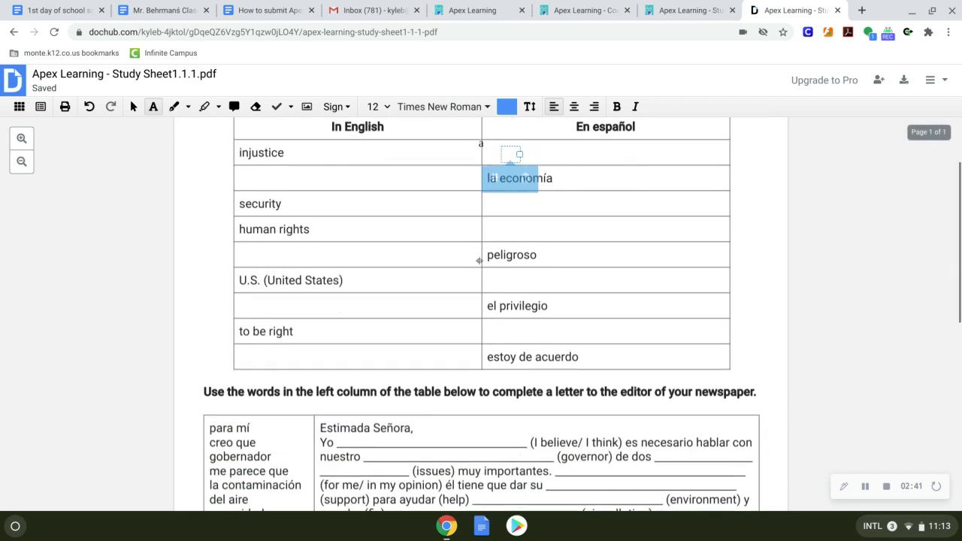
scroll(479, 260, "down", 4)
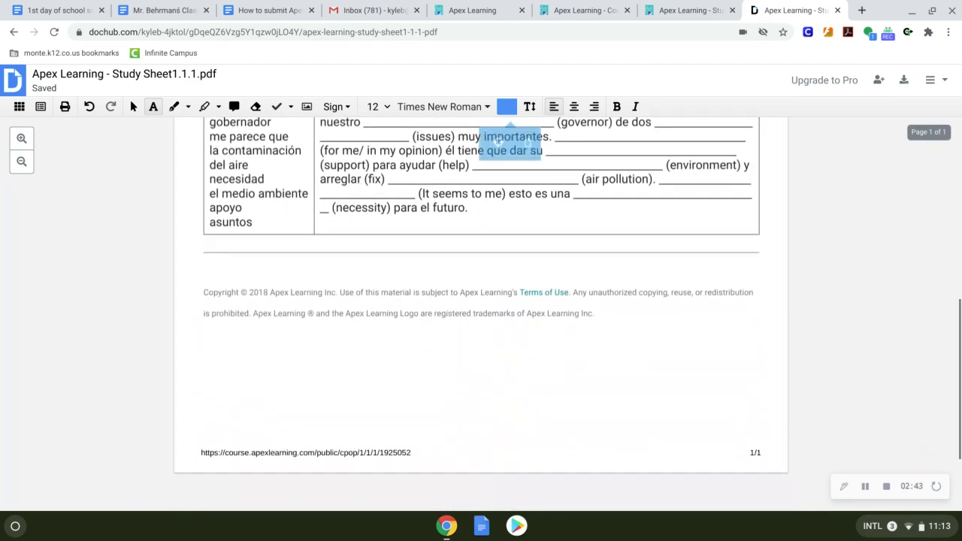
scroll(479, 260, "up", 8)
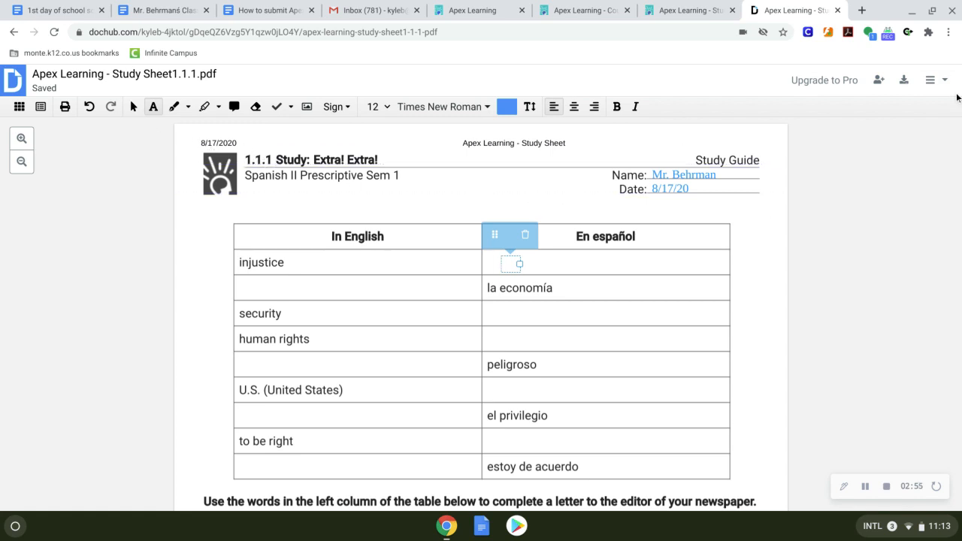
Create a share link for the study sheet using the Classroom export option
left_click(906, 83)
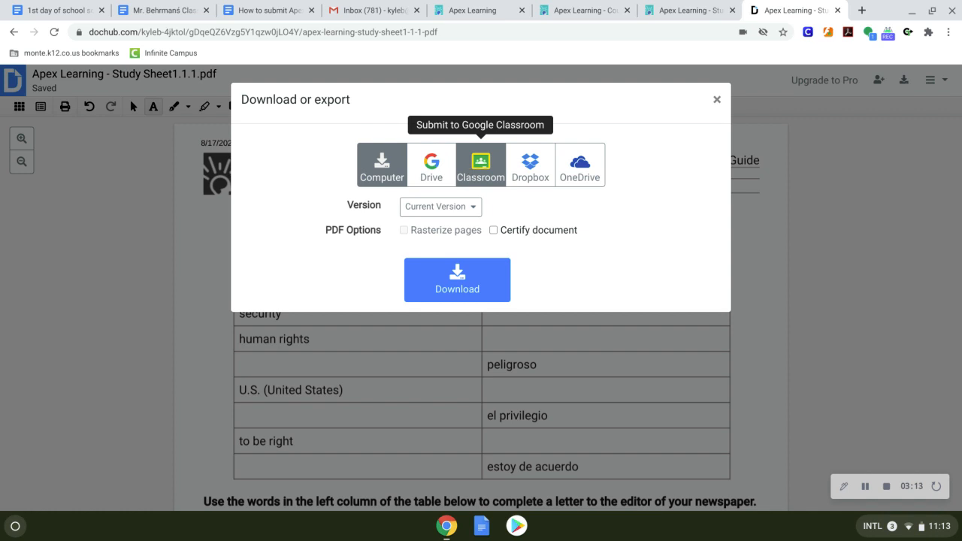
left_click(472, 175)
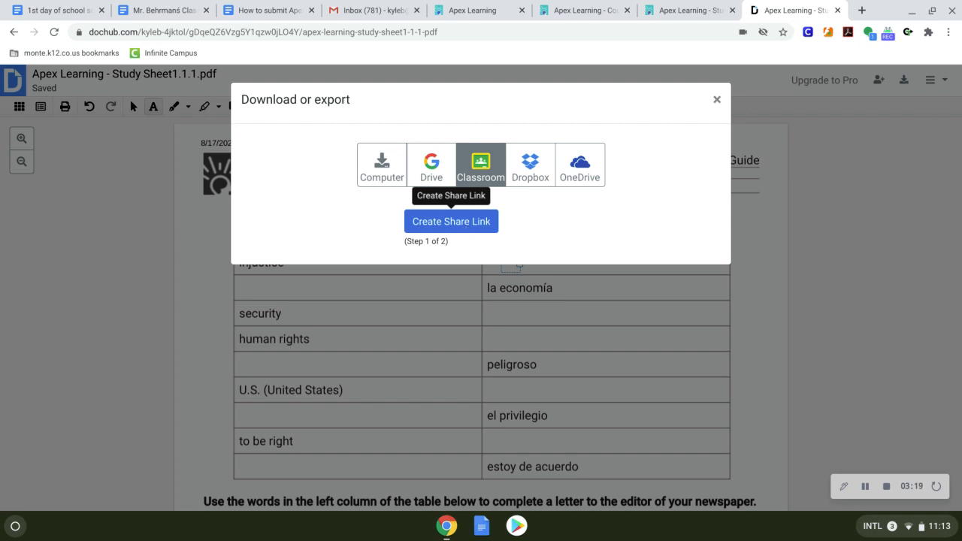
left_click(465, 221)
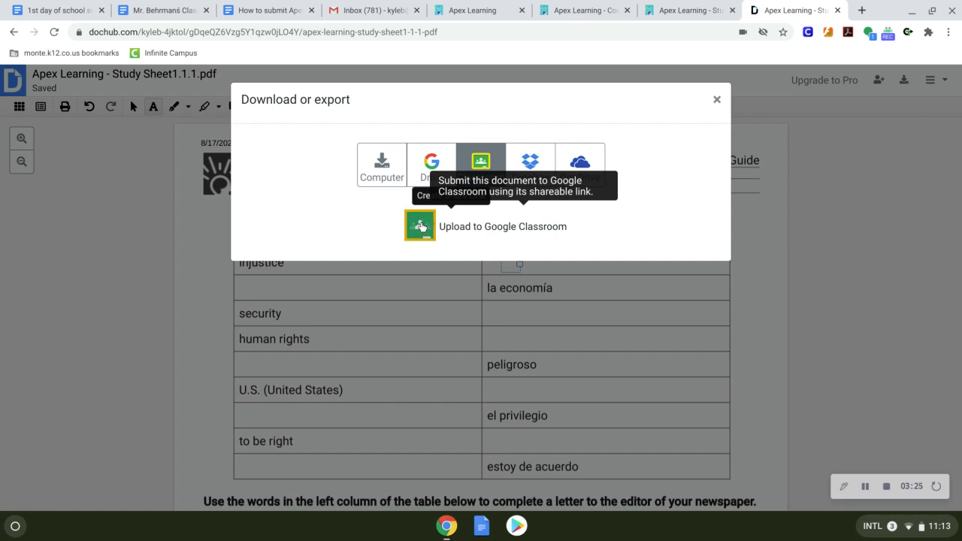
Try to share the study sheet to the "Spanish 2 Sem. 1 2020" class in Google Classroom
left_click(421, 225)
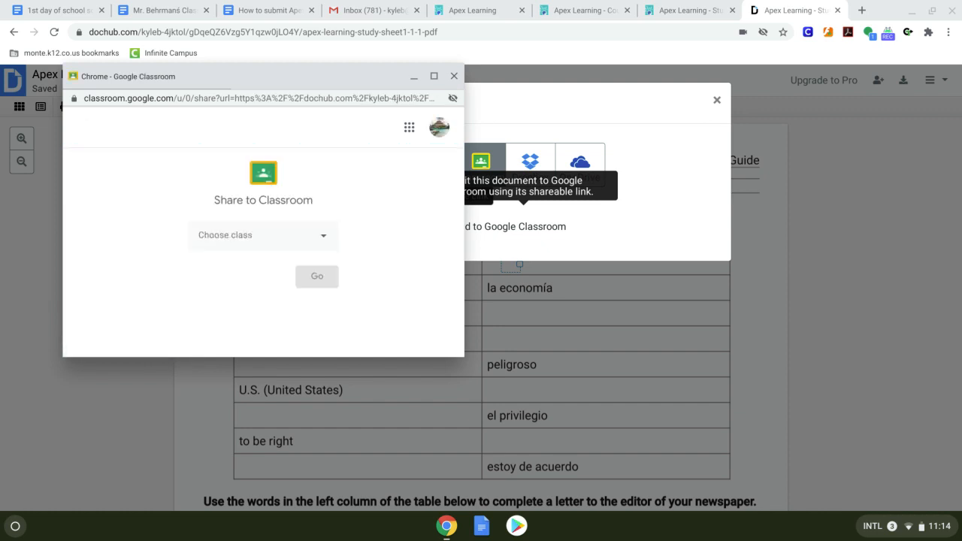
left_click(323, 237)
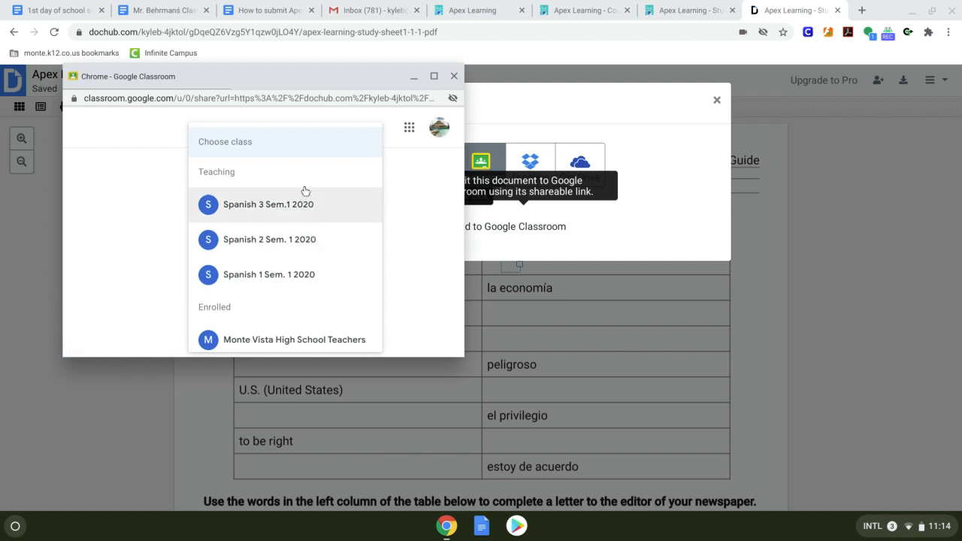
left_click(305, 239)
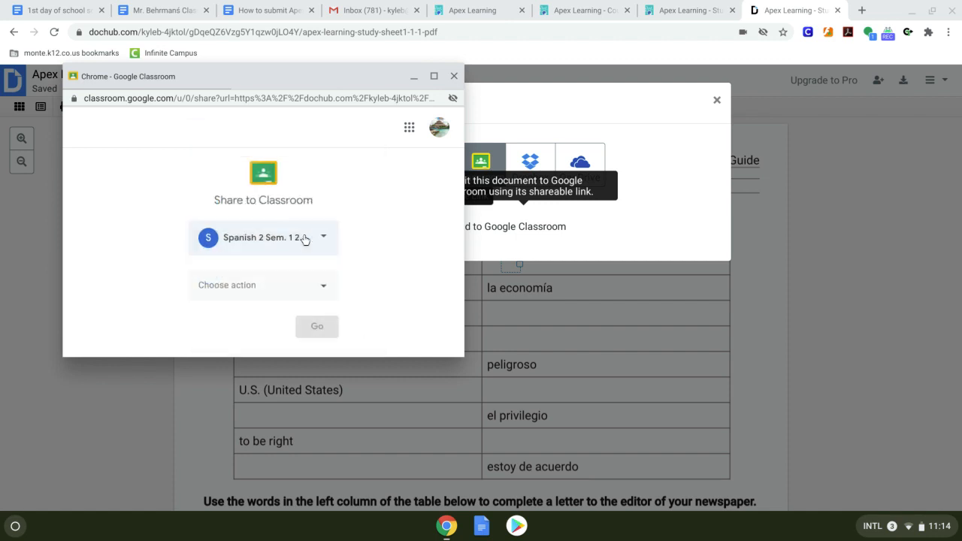
left_click(325, 289)
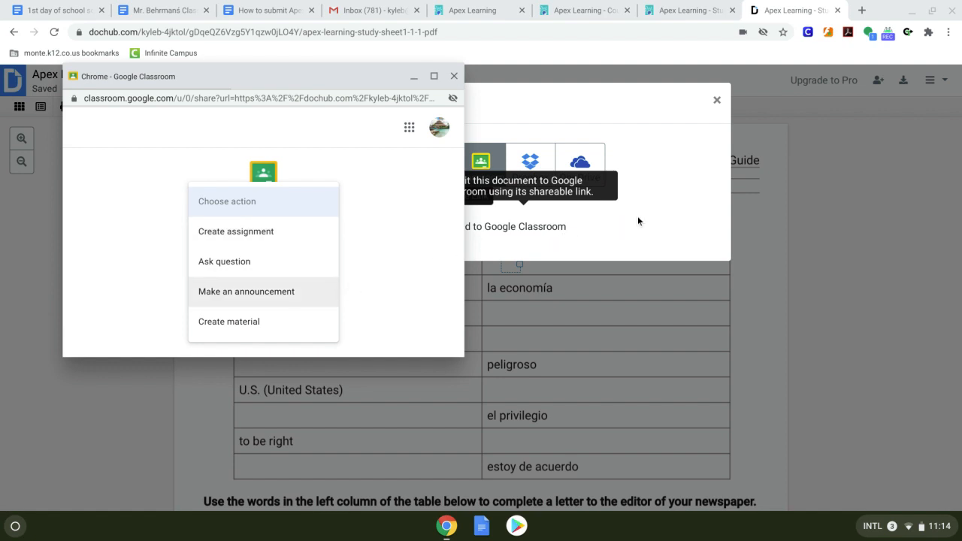
left_click(453, 76)
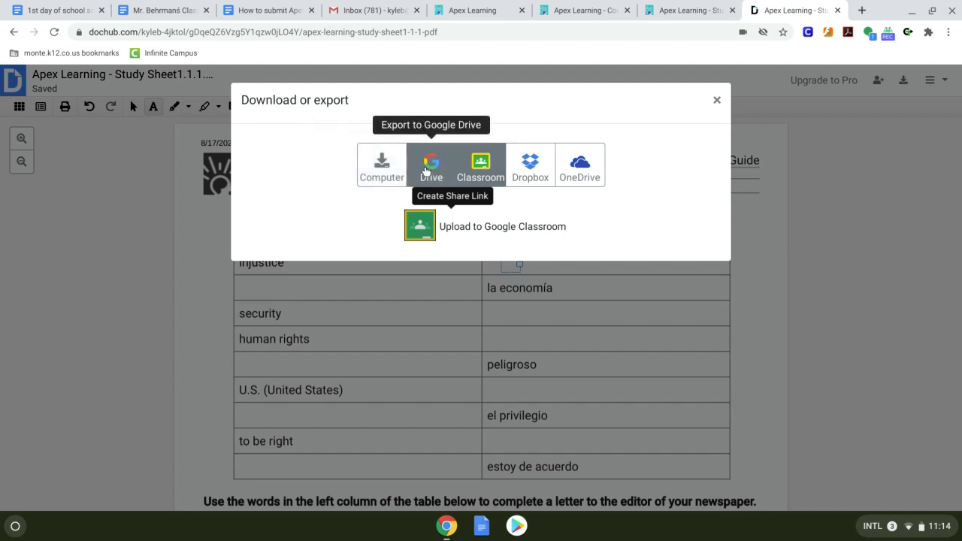
Export the study sheet to Google Drive as "Apex Learning - Study Sheet1.1.1.pdf" and dismiss the confirmation
left_click(426, 172)
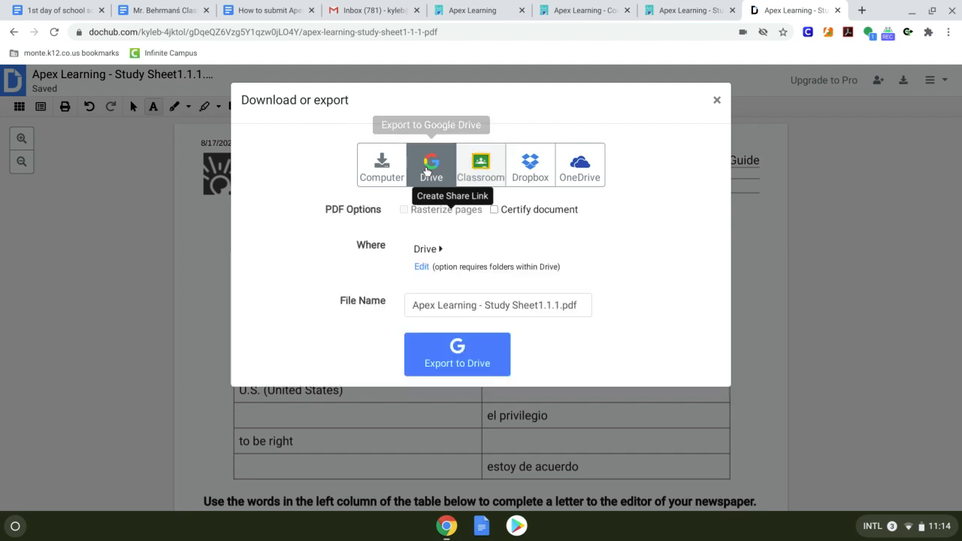
left_click(459, 363)
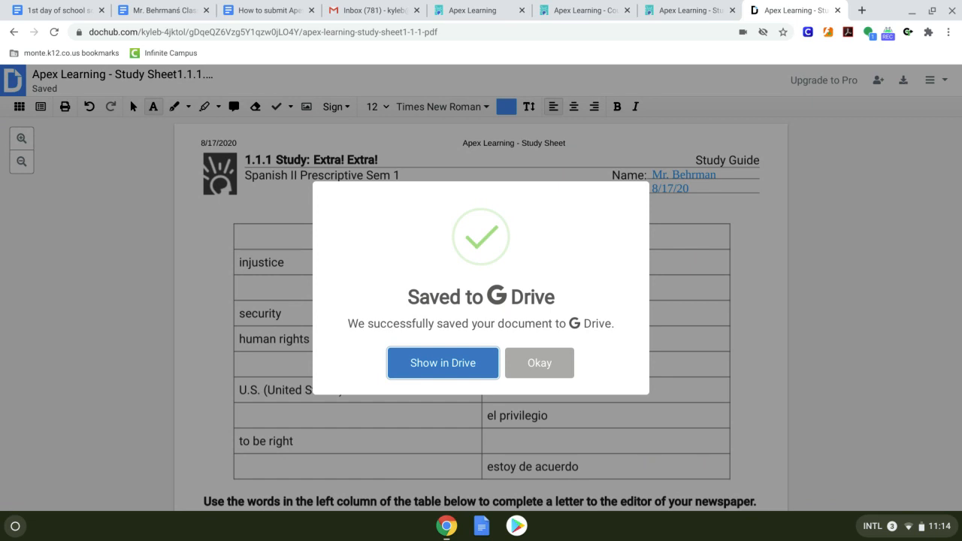
left_click(529, 364)
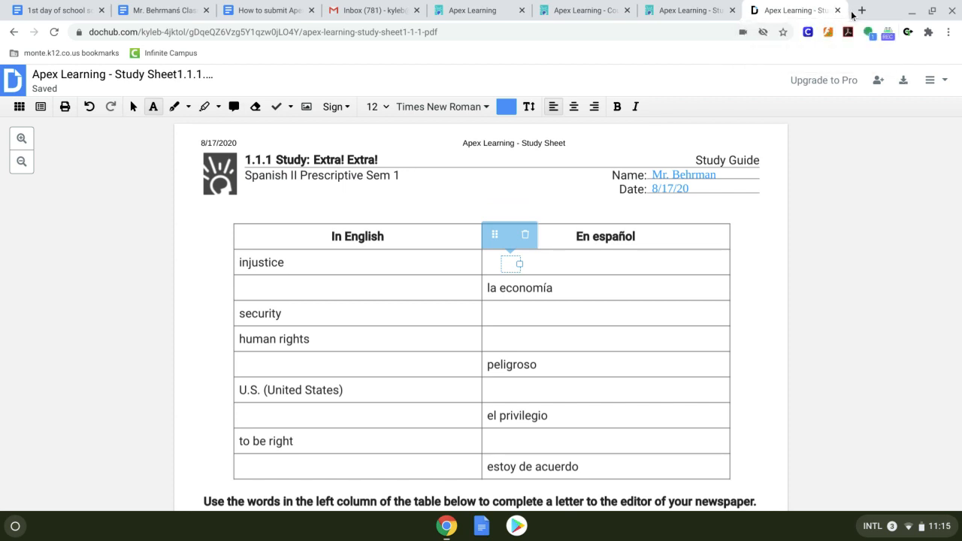
Search for "google classroom" in a new browser tab and open the Google Classroom site
left_click(861, 11)
type("g")
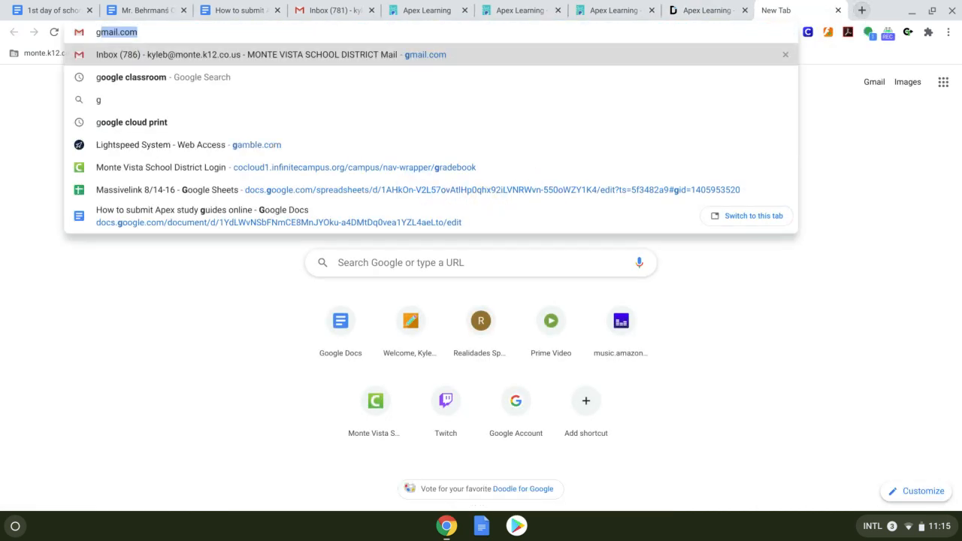
type("o")
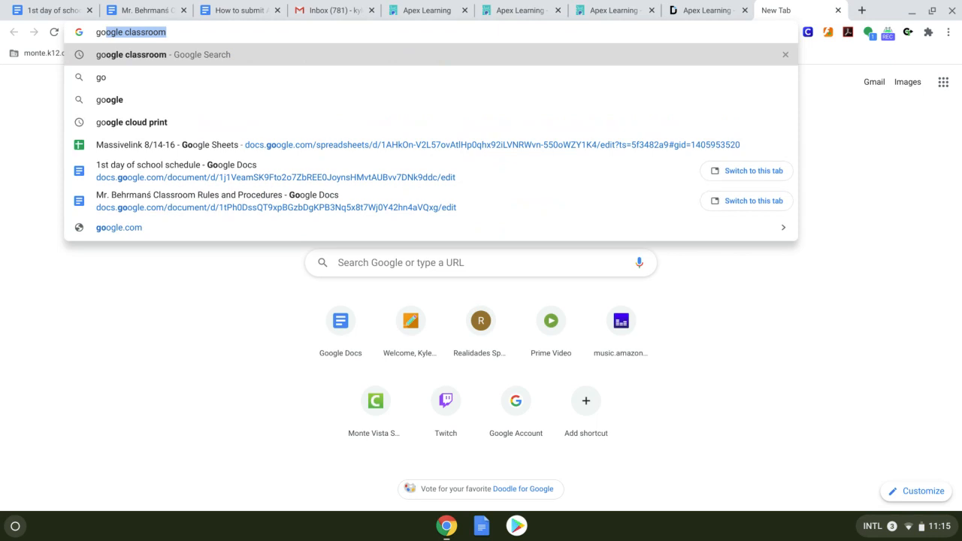
key("Return")
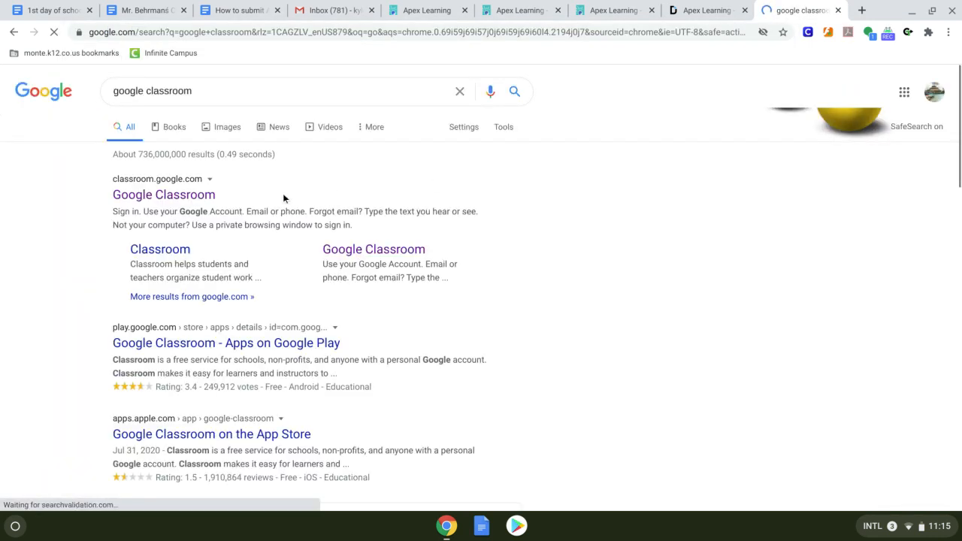
left_click(205, 202)
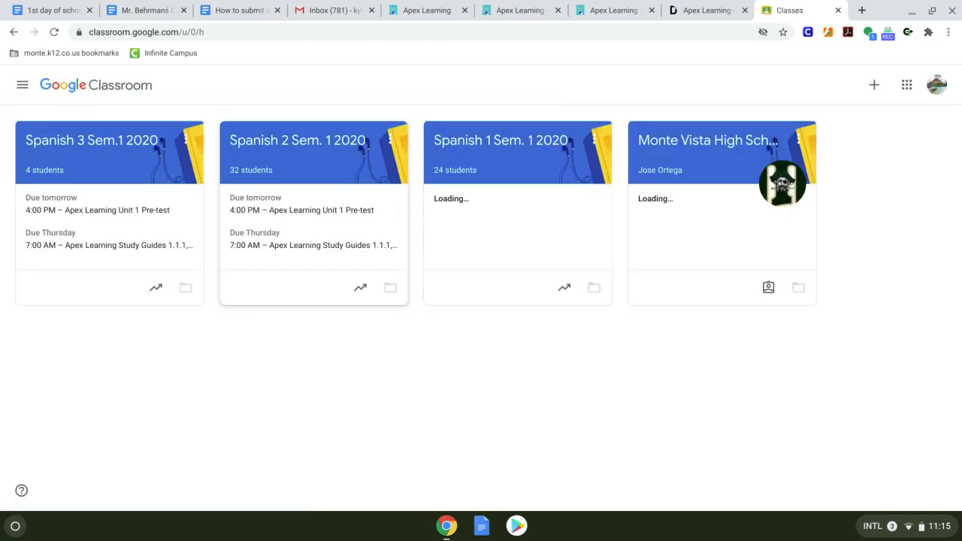
Open the Spanish 2 Sem. 1 2020 classwork and read the instructions of the Apex Learning Study Guides 1.1.1, 1.1.2, & 1.1.3 assignment
left_click(327, 163)
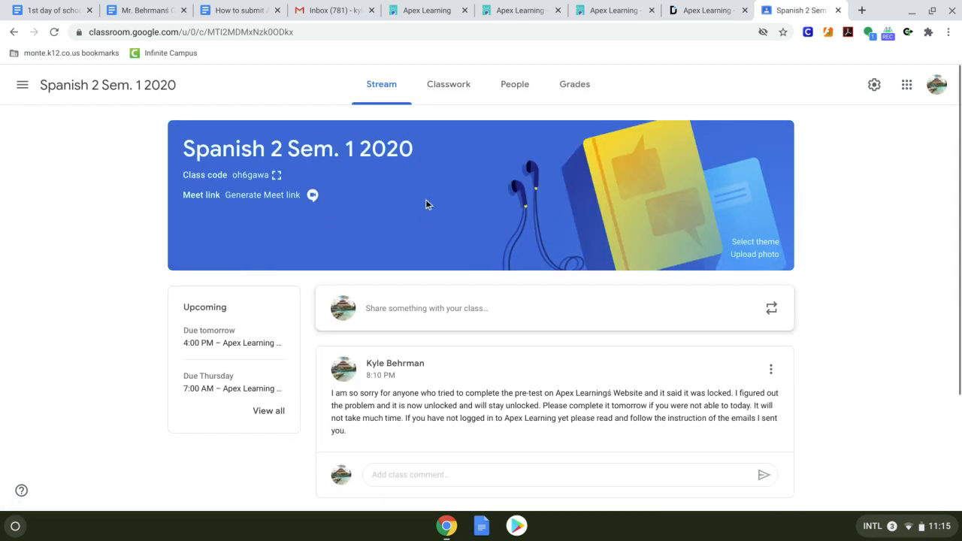
left_click(450, 94)
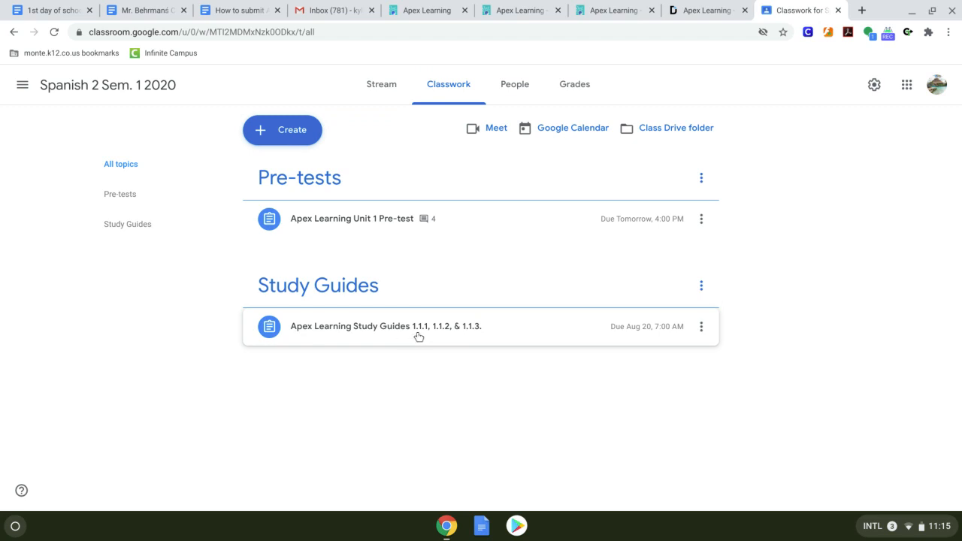
left_click(469, 337)
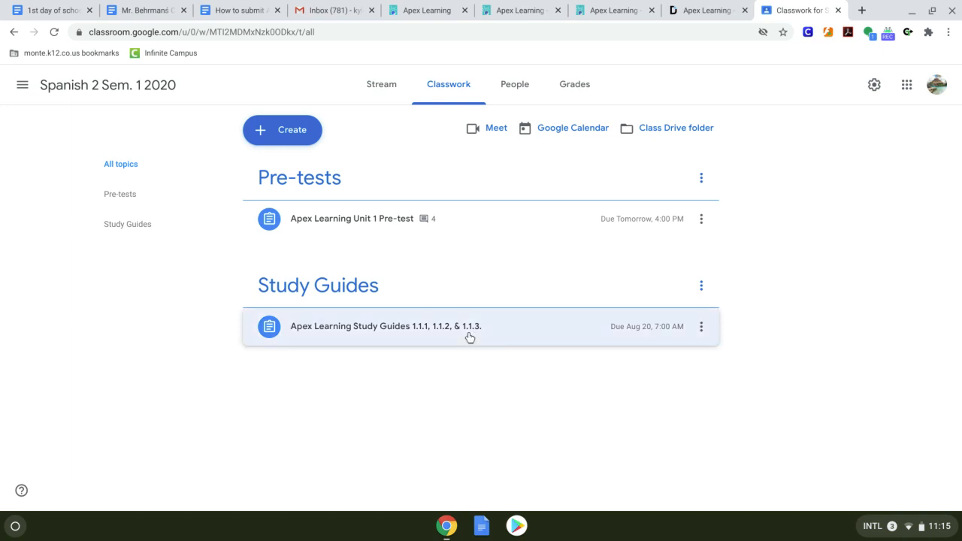
scroll(516, 356, "down", 1)
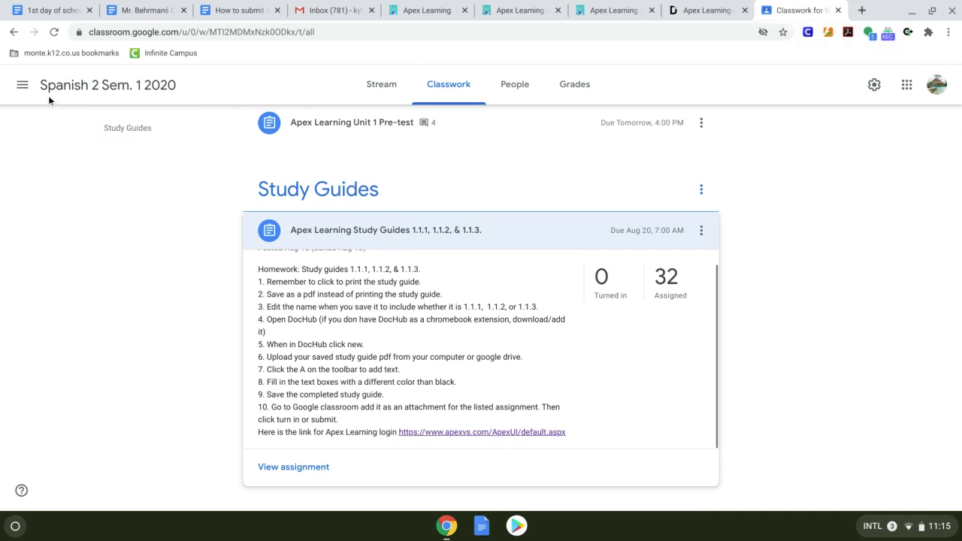
Switch to the enrolled Monte Vista High School Teachers class and look through its list of classwork
left_click(23, 85)
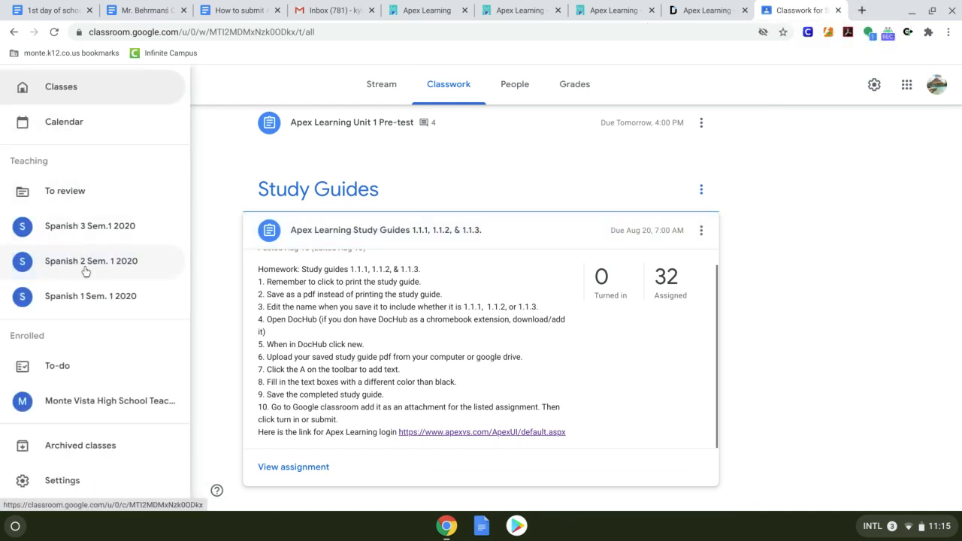
left_click(97, 402)
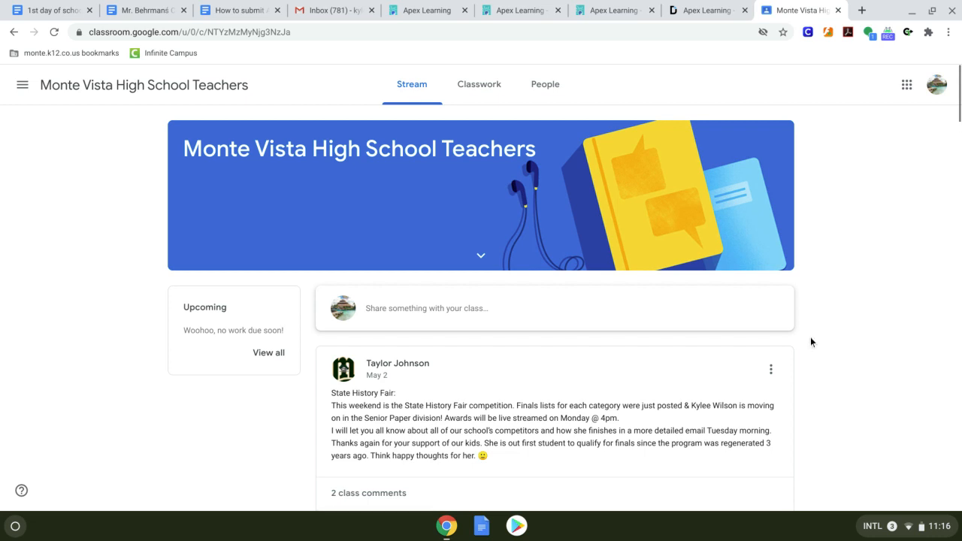
scroll(809, 341, "down", 5)
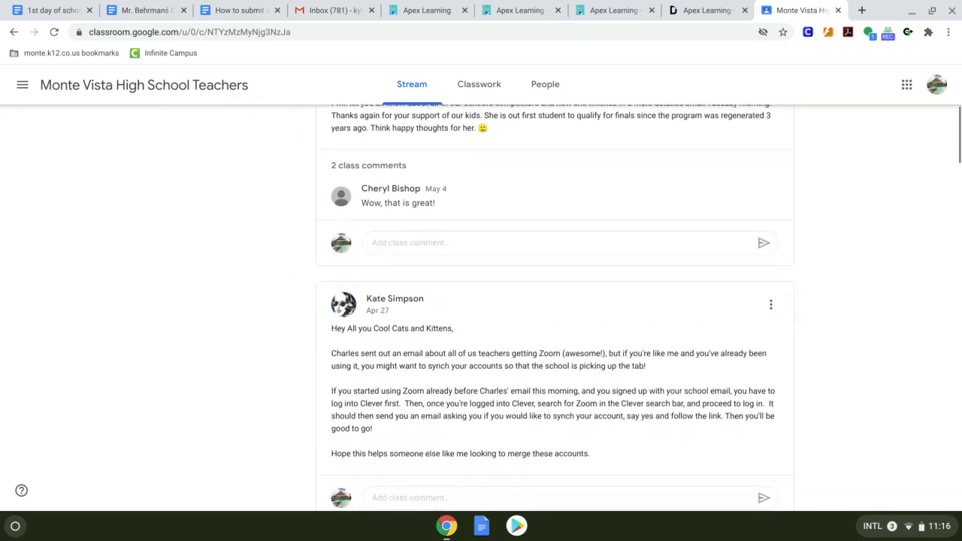
left_click(491, 84)
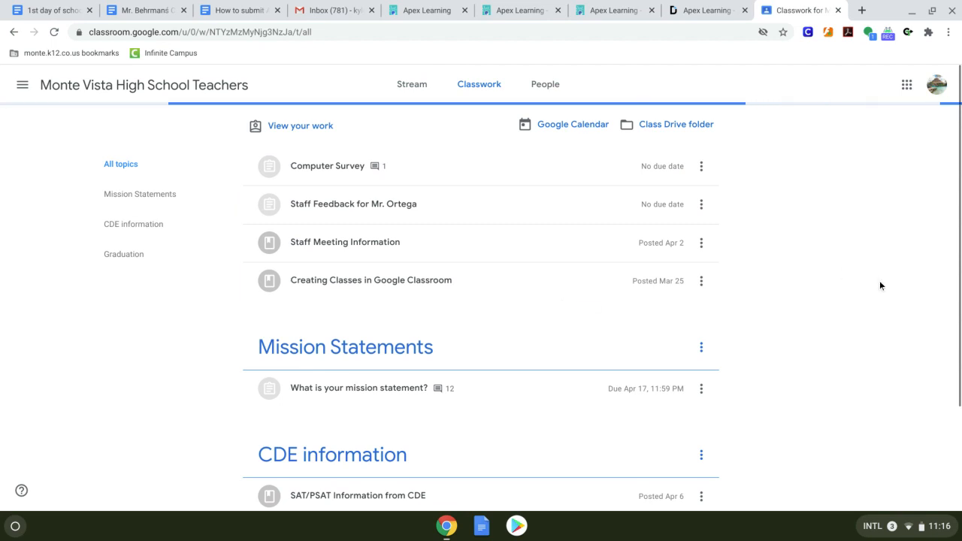
scroll(879, 282, "down", 1)
scroll(879, 284, "up", 1)
scroll(880, 284, "down", 3)
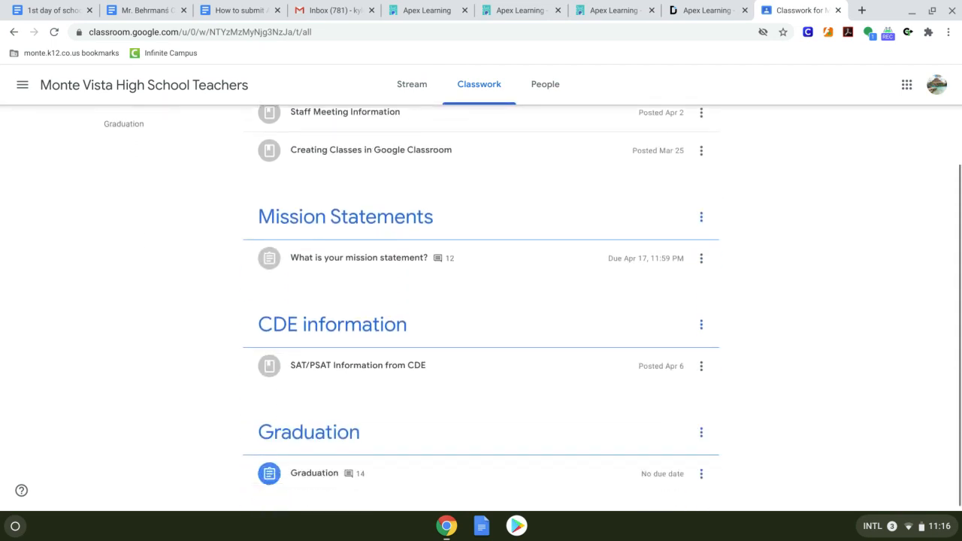
scroll(880, 285, "up", 3)
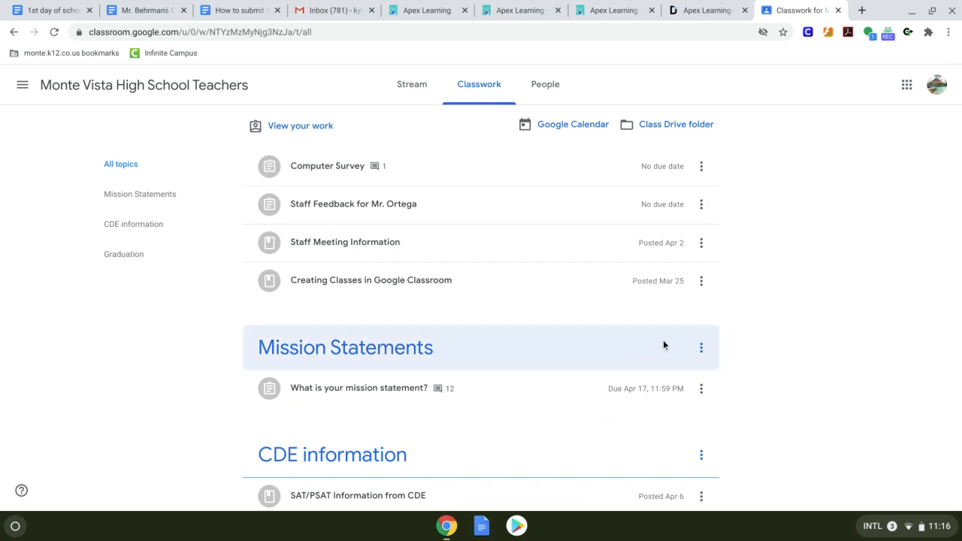
Open the full Computer Survey assignment and unsubmit its turned-in work
left_click(396, 179)
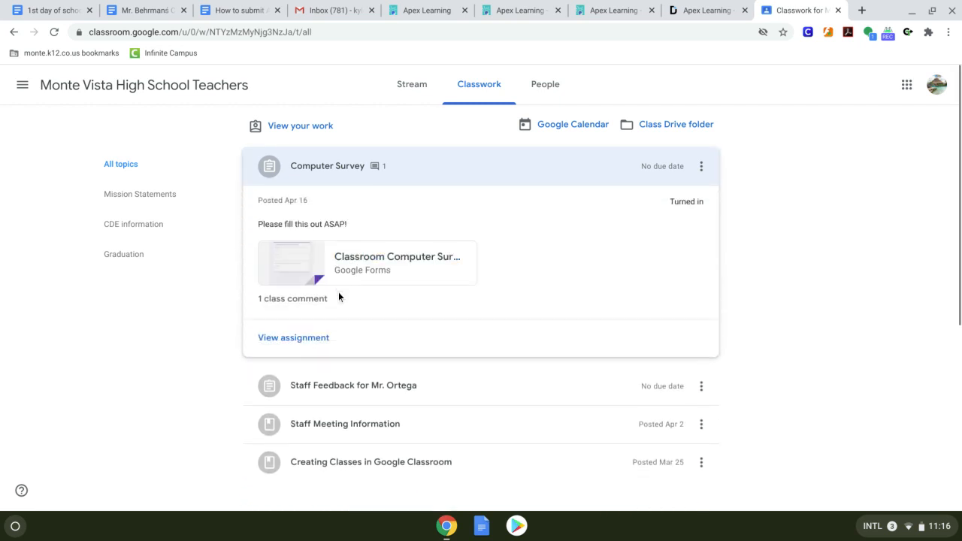
left_click(325, 336)
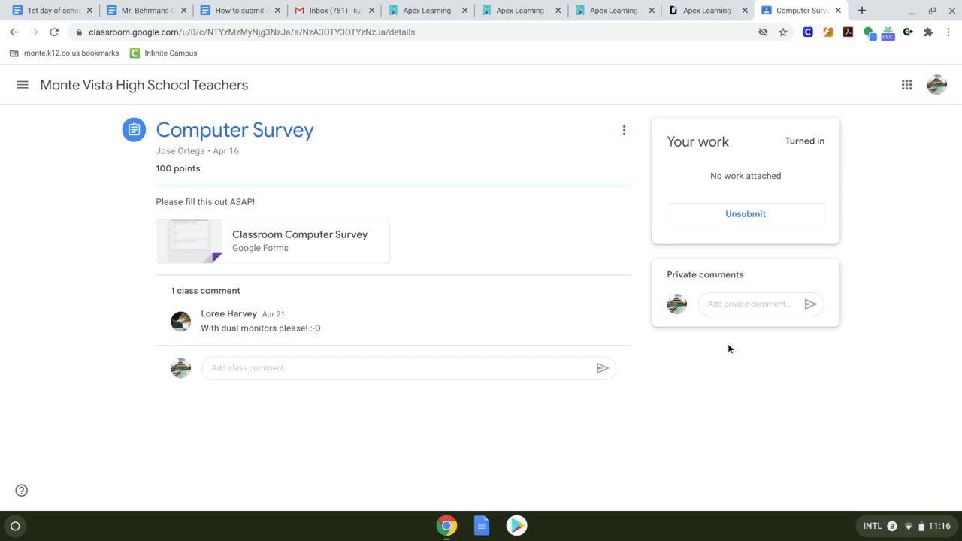
left_click(752, 216)
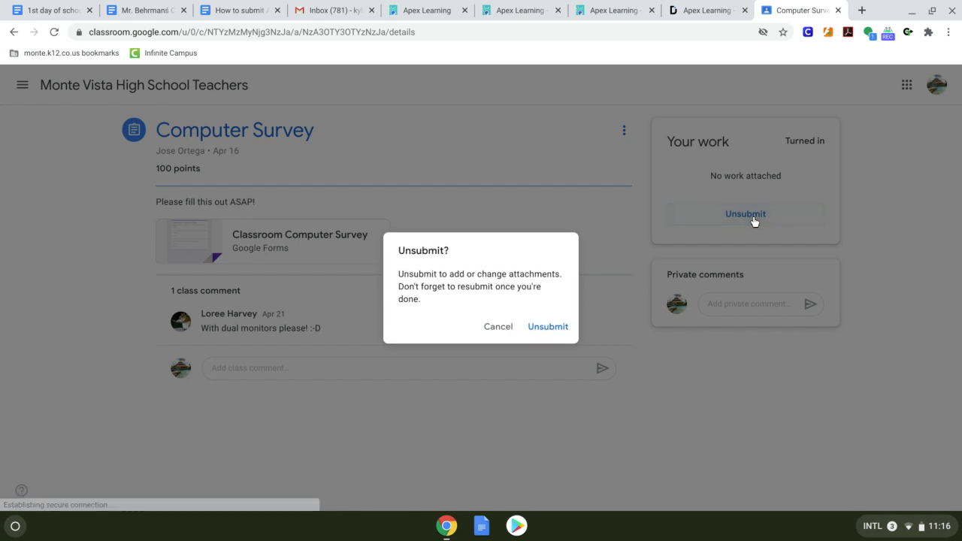
left_click(546, 326)
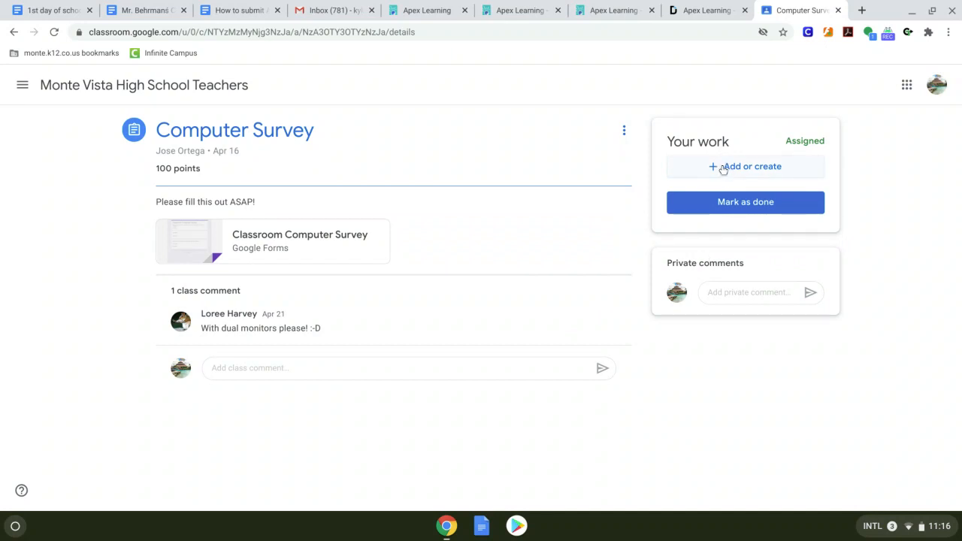
Attach the most recent "Apex Learning - Study Sheet1.1.1.pdf" from Google Drive to the Computer Survey work
left_click(722, 169)
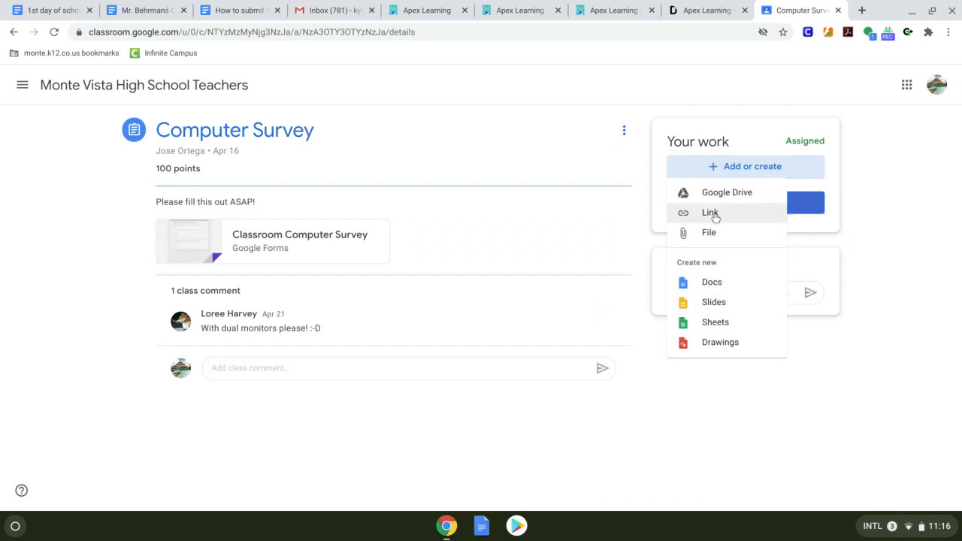
left_click(719, 191)
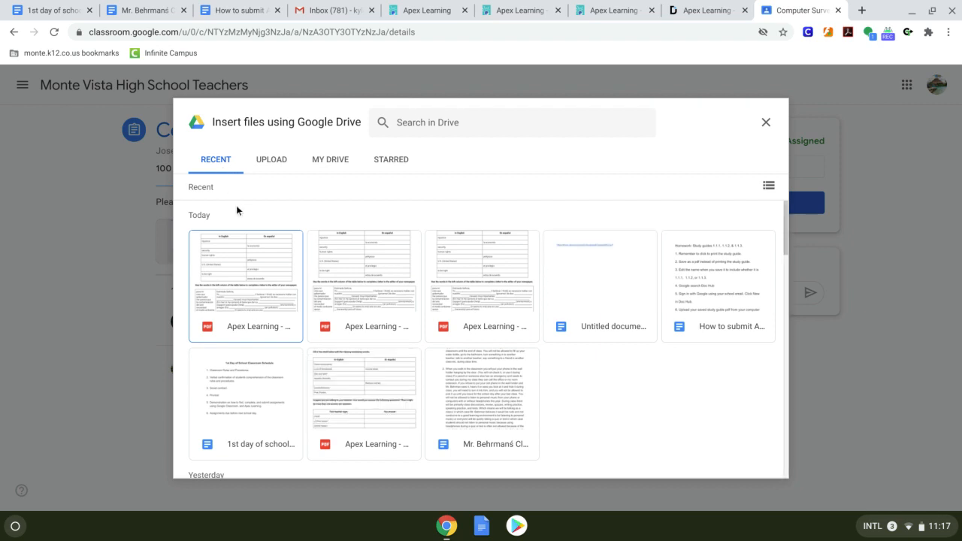
double_click(252, 277)
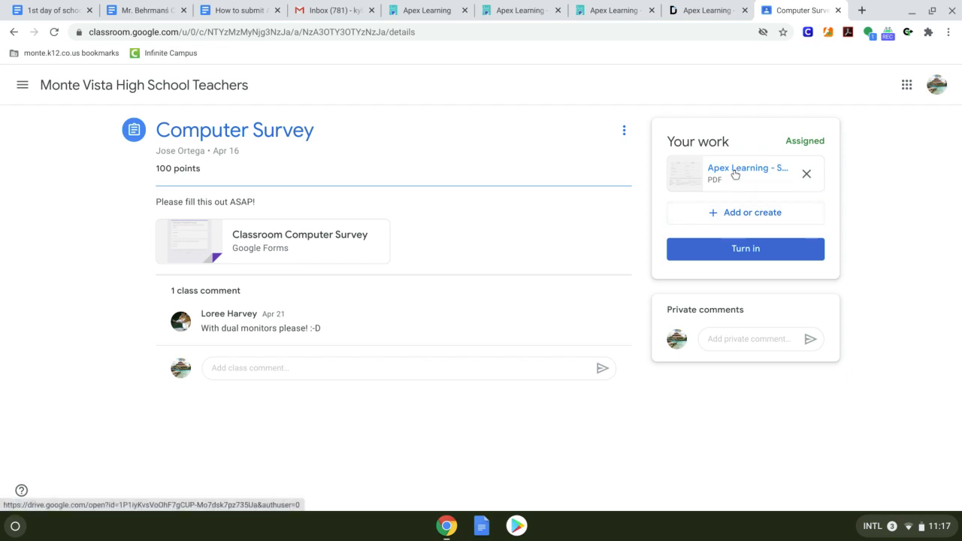
Try to attach the first recent Apex Learning PDF from Google Drive once more as an additional file
left_click(736, 218)
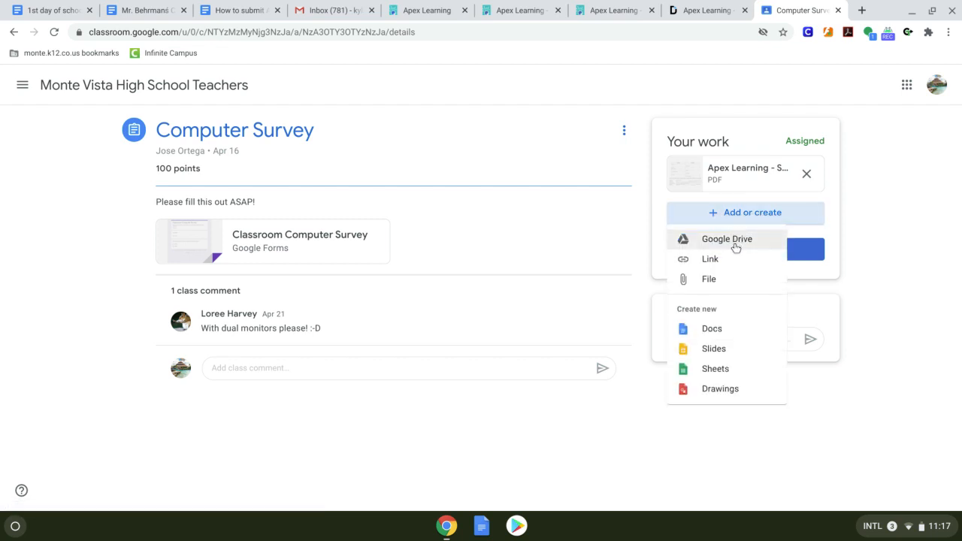
left_click(735, 246)
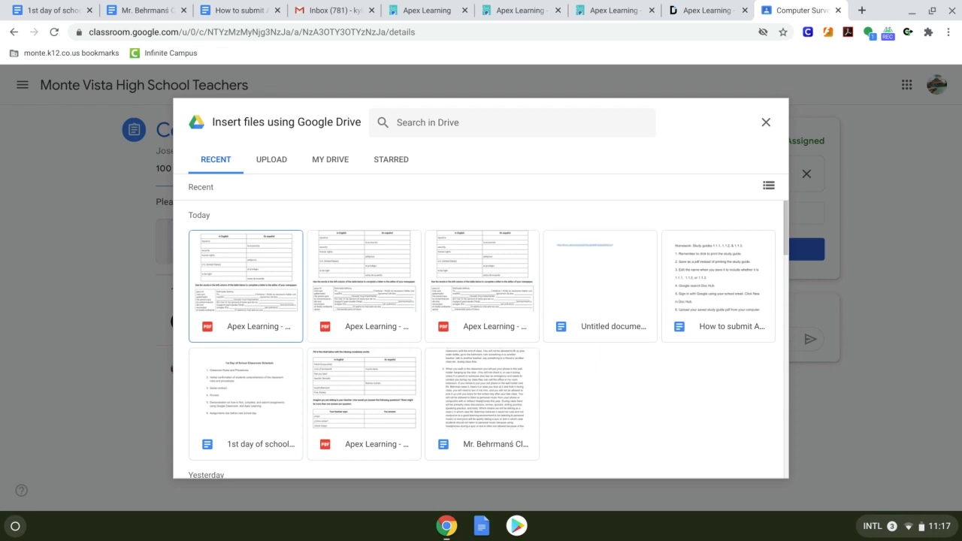
scroll(481, 338, "down", 1)
scroll(480, 338, "up", 1)
left_click(266, 293)
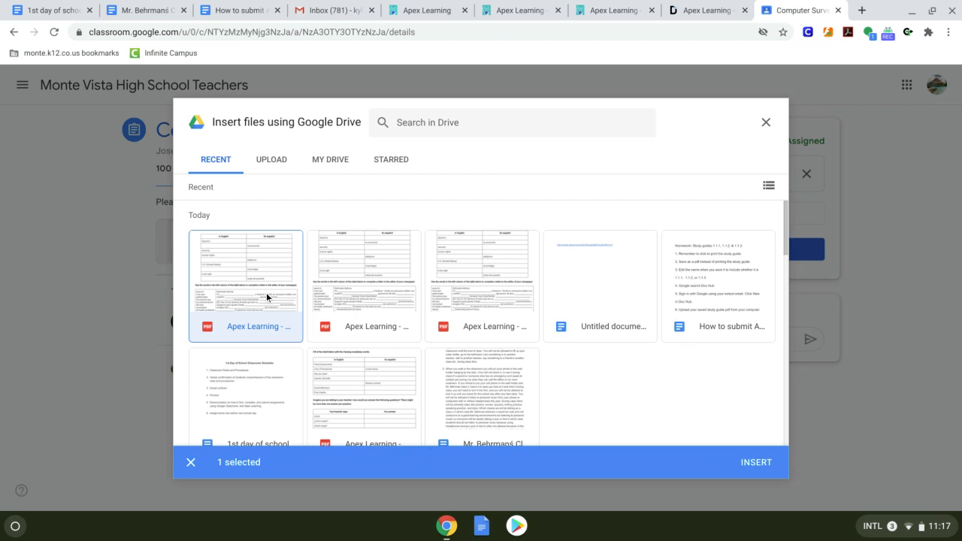
double_click(265, 297)
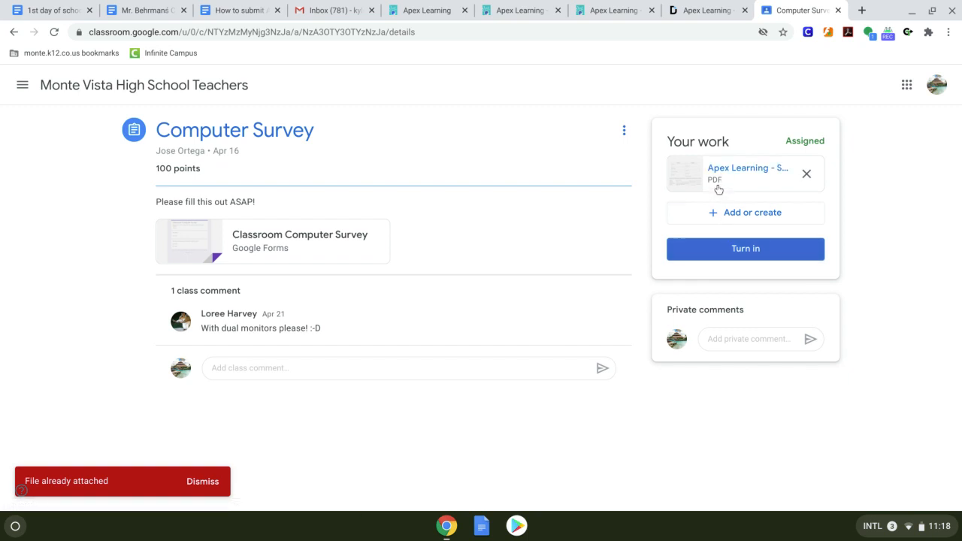
Turn in the Computer Survey work with the attached study sheet PDF and confirm the submission
left_click(715, 255)
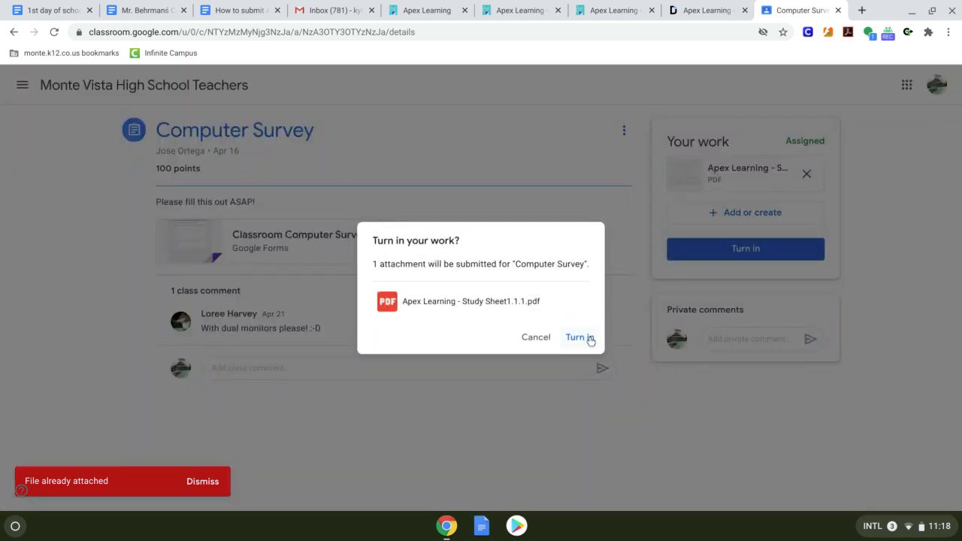
left_click(578, 337)
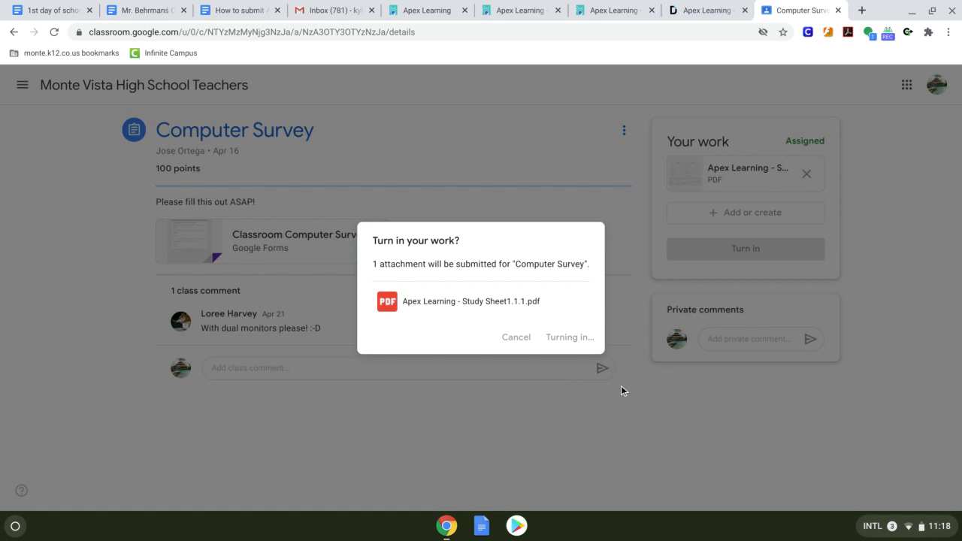